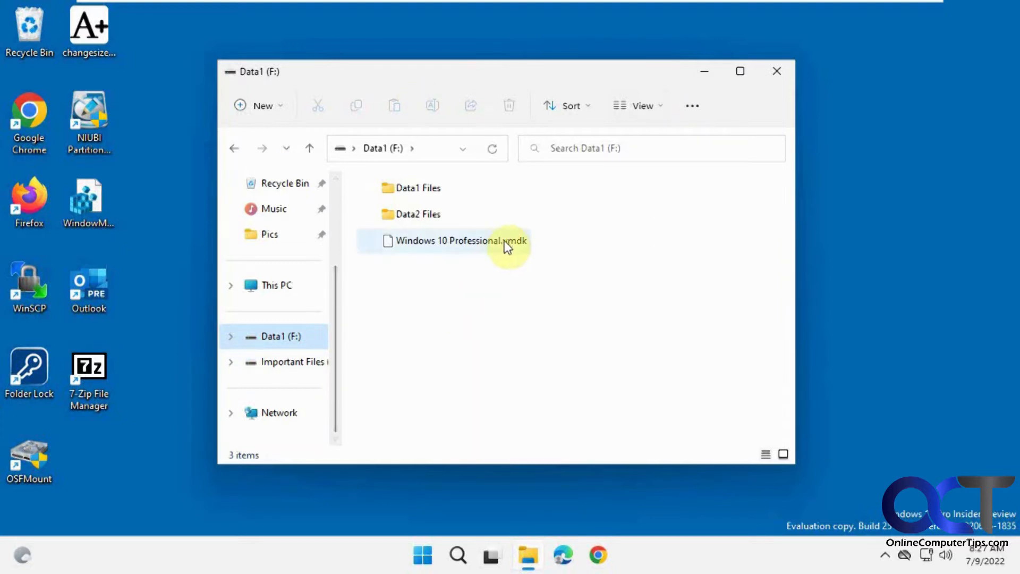
mouse_move(478, 242)
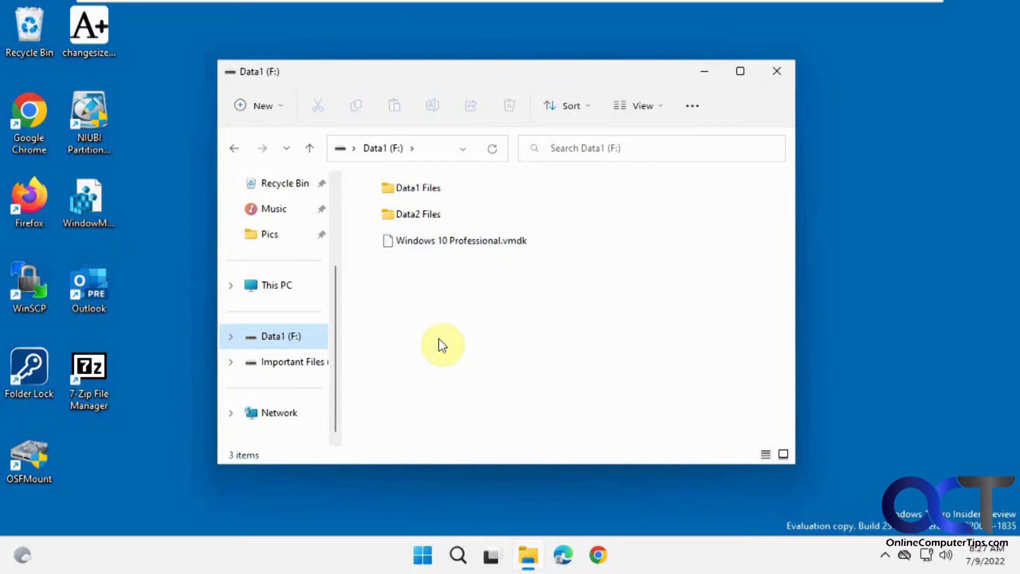
right_click(444, 239)
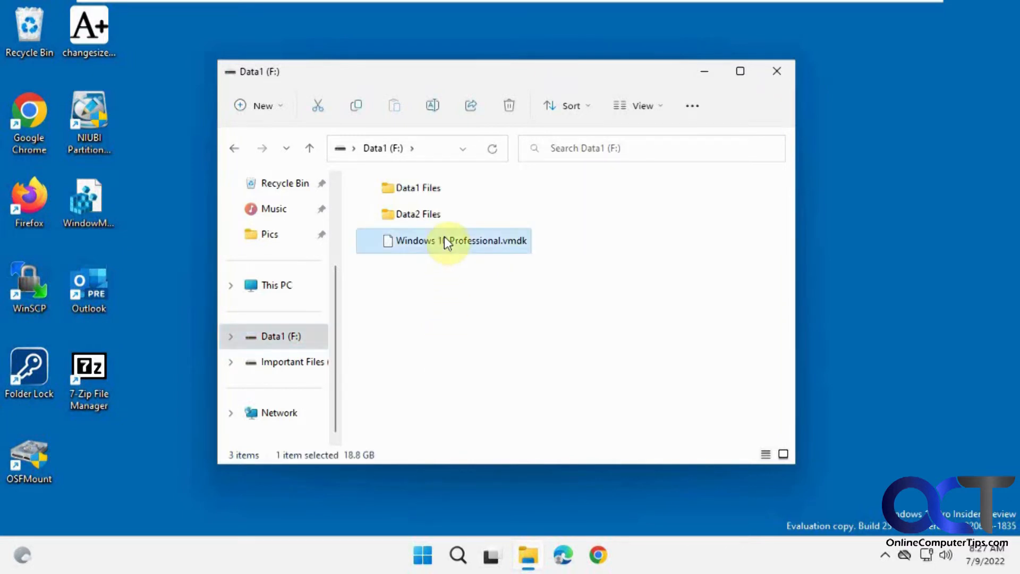
left_click(387, 307)
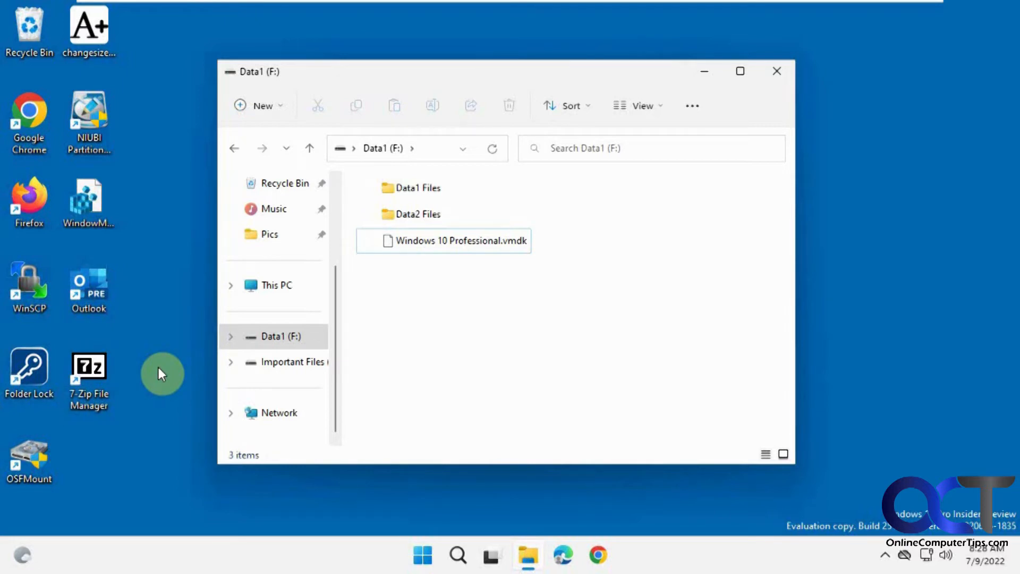
Switch to 7-Zip File Manager and open Windows 10 Professional.vmdk on drive F:, entering 2.Basic data partition.ntfs.
double_click(103, 381)
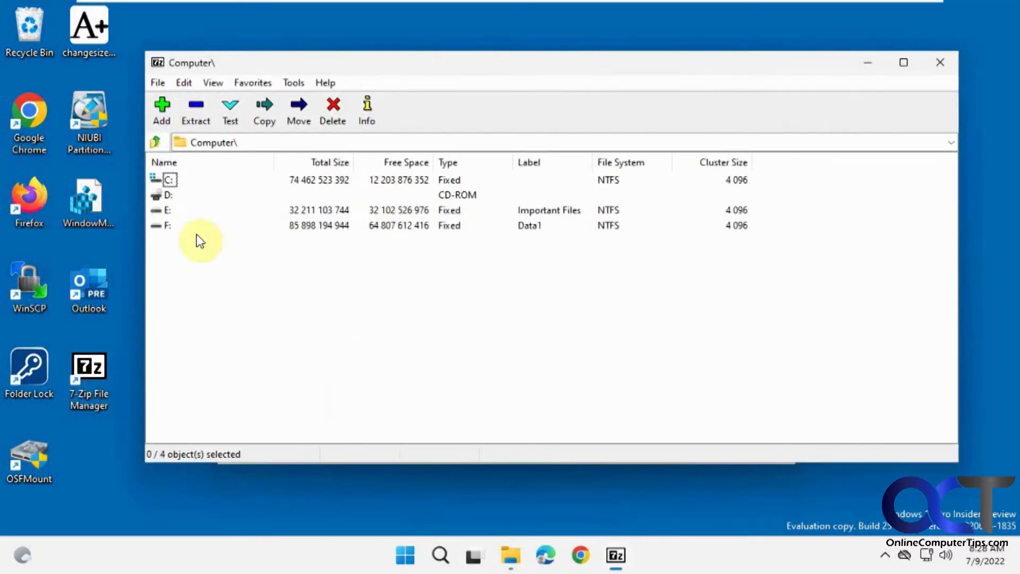
double_click(168, 226)
double_click(218, 240)
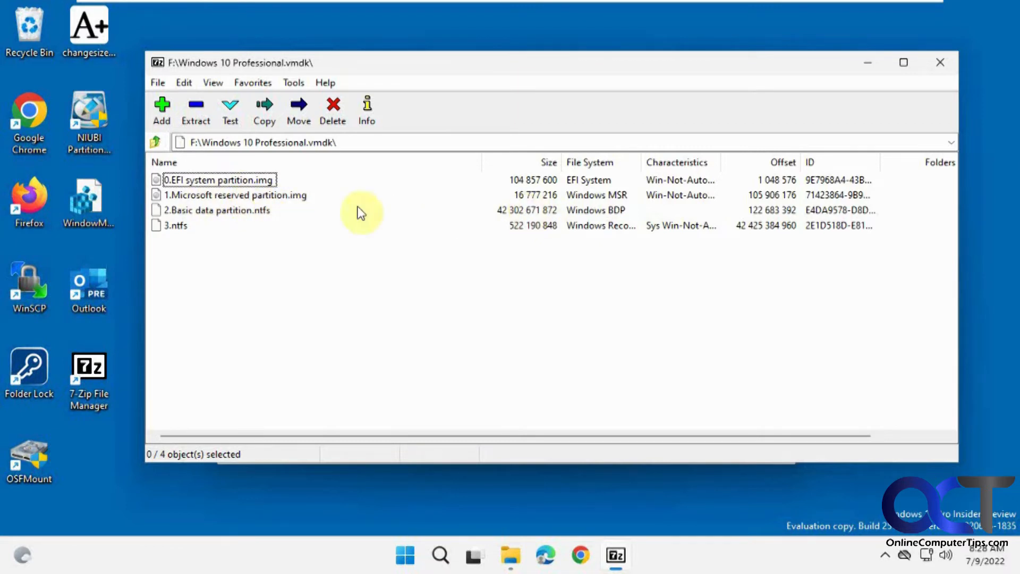
double_click(257, 210)
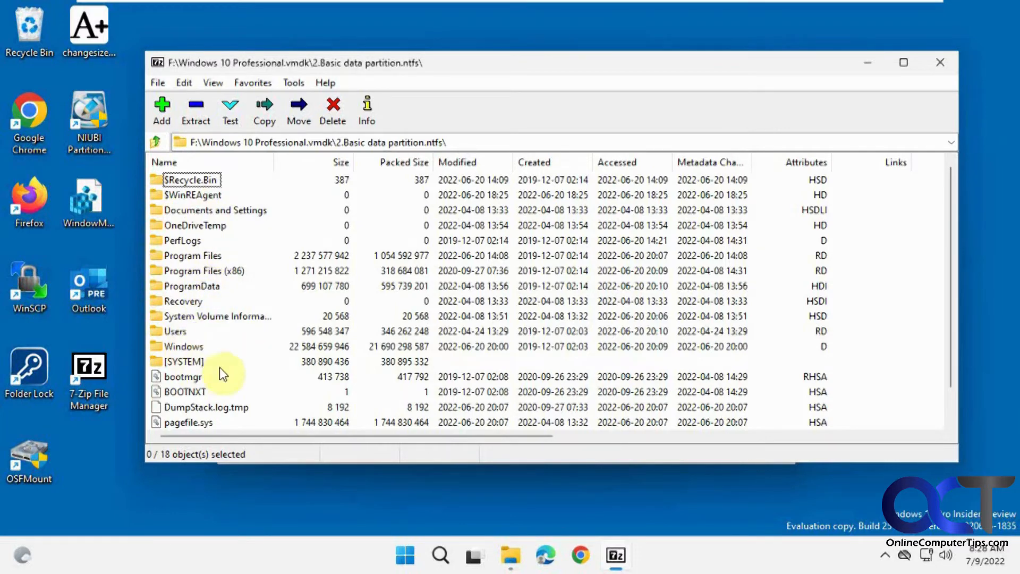
Browse through the partition's Users folder into the personal profile and view its Documents folder.
double_click(180, 333)
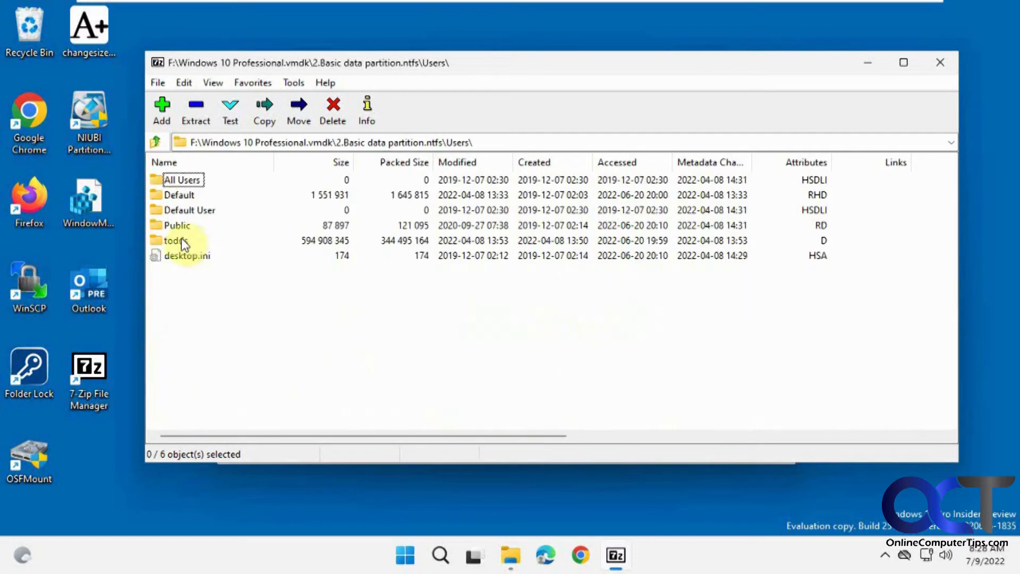
double_click(180, 238)
left_click(196, 272)
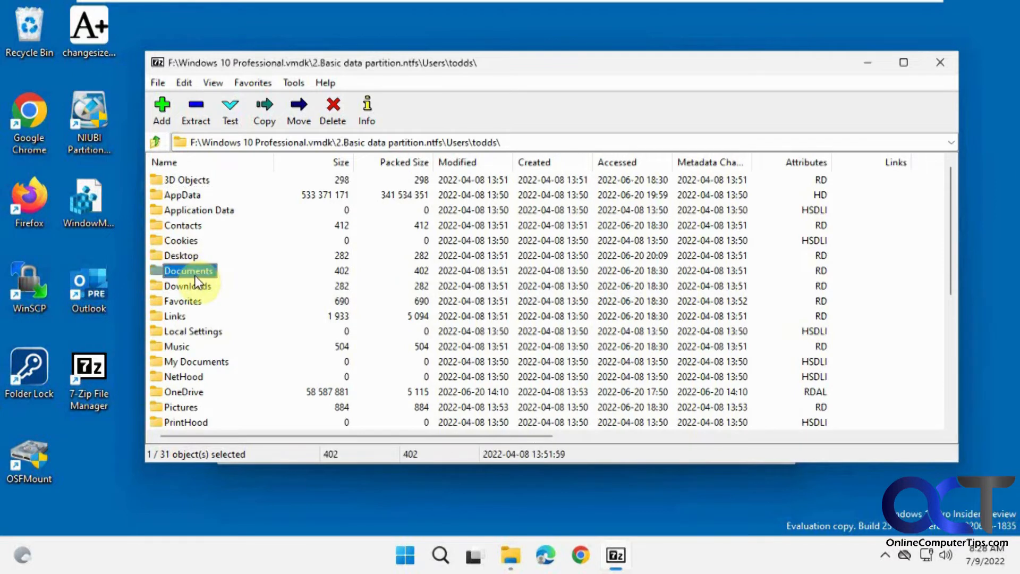
double_click(196, 272)
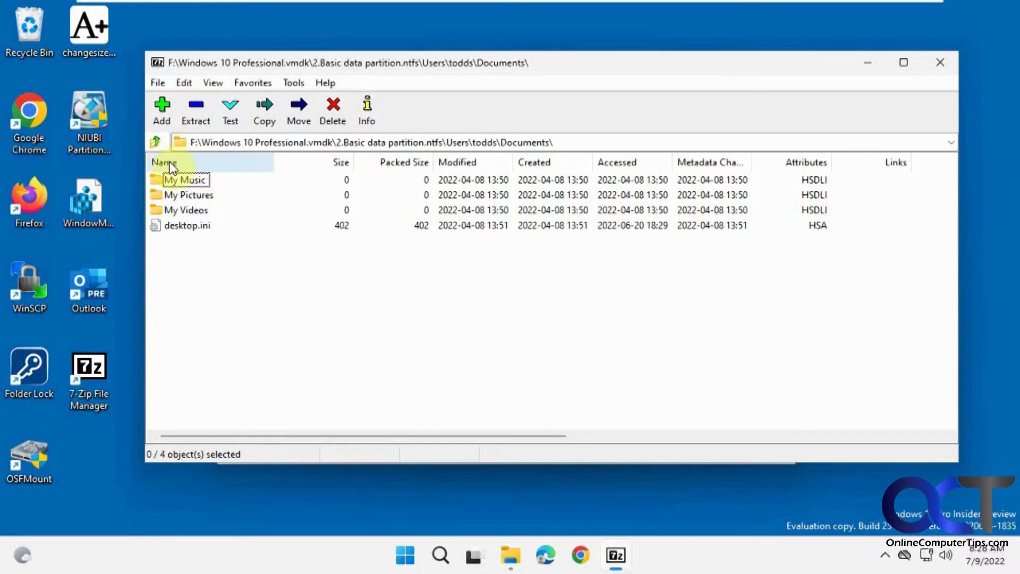
Go back up to the personal profile folder and copy its NTUSER.DAT file to the desktop.
left_click(157, 145)
scroll(239, 285, "down", 6)
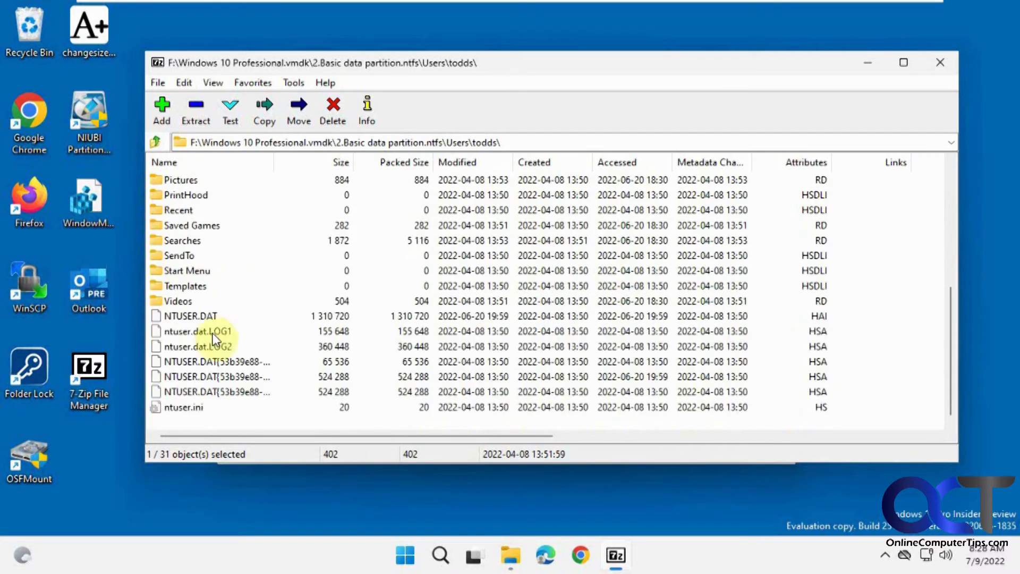
left_click(193, 316)
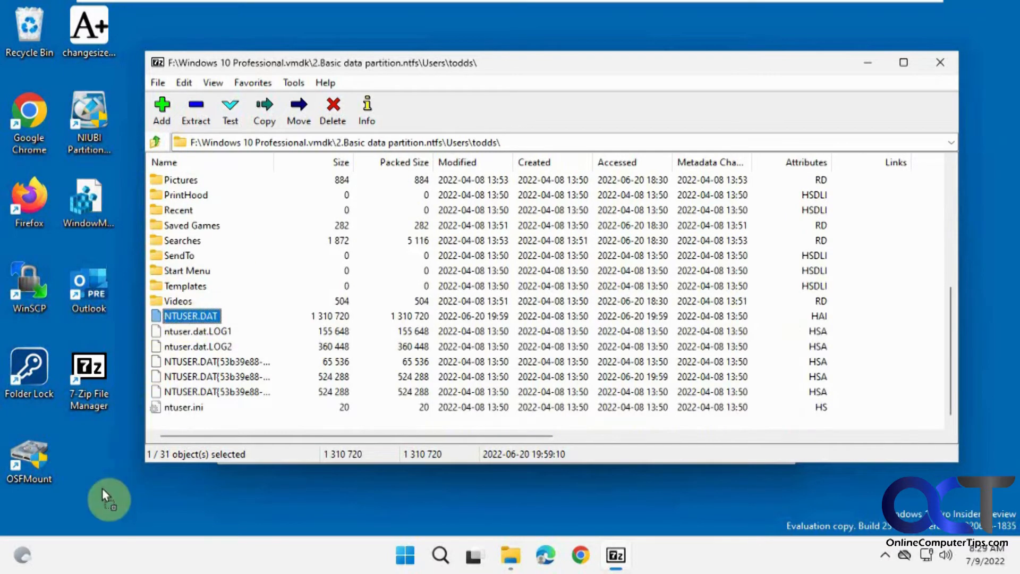
left_click_drag(98, 482, 98, 483)
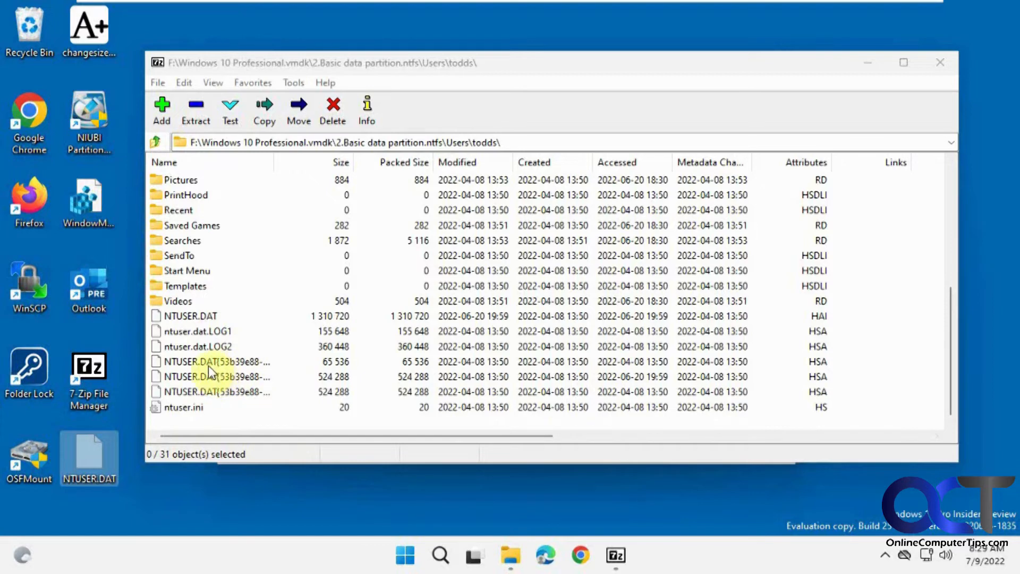
Close the 7-Zip and File Explorer windows, then launch OSFMount and move its window toward the middle of the desktop.
left_click(941, 62)
left_click(776, 71)
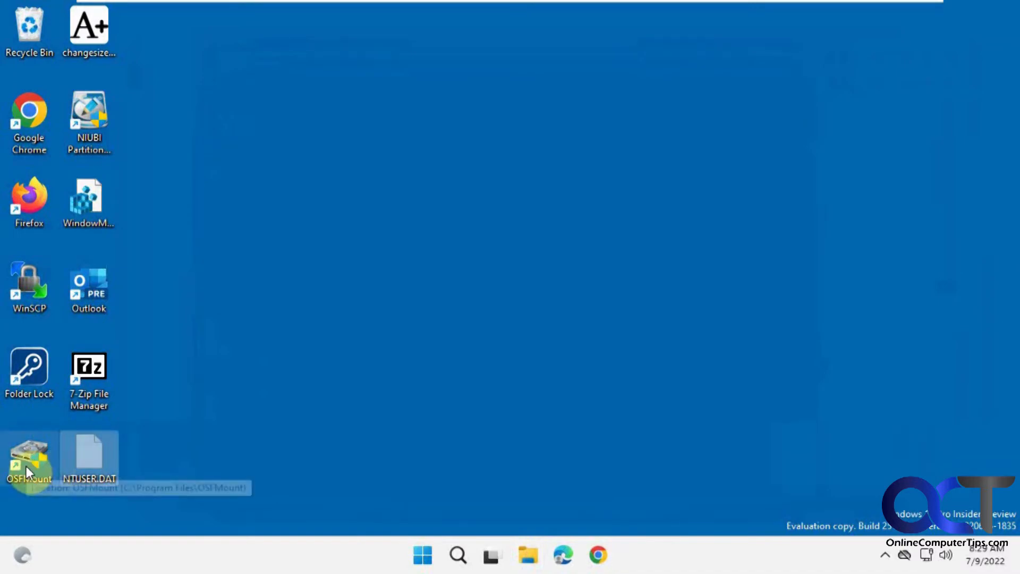
double_click(27, 466)
left_click(403, 418)
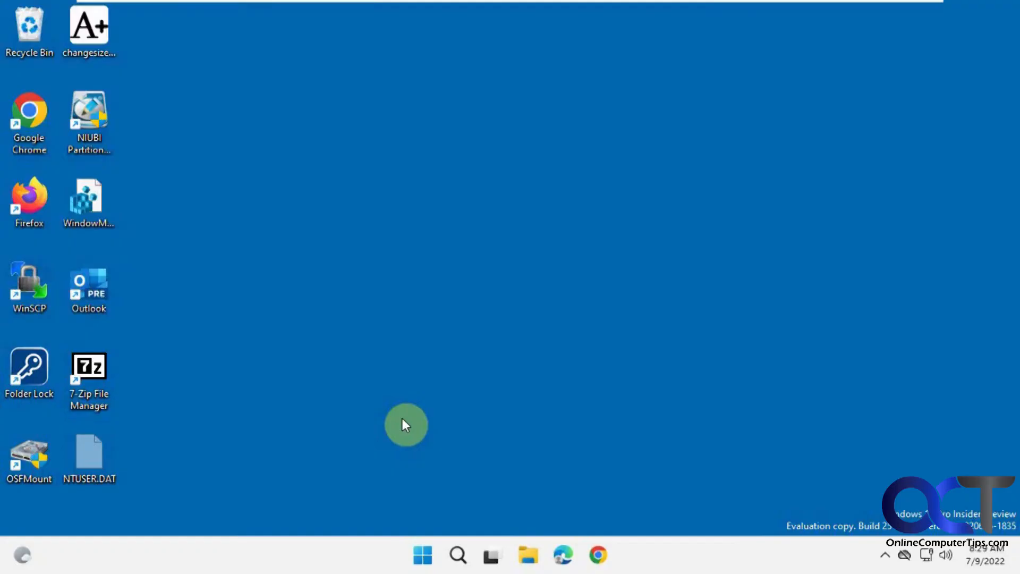
left_click_drag(425, 26, 649, 109)
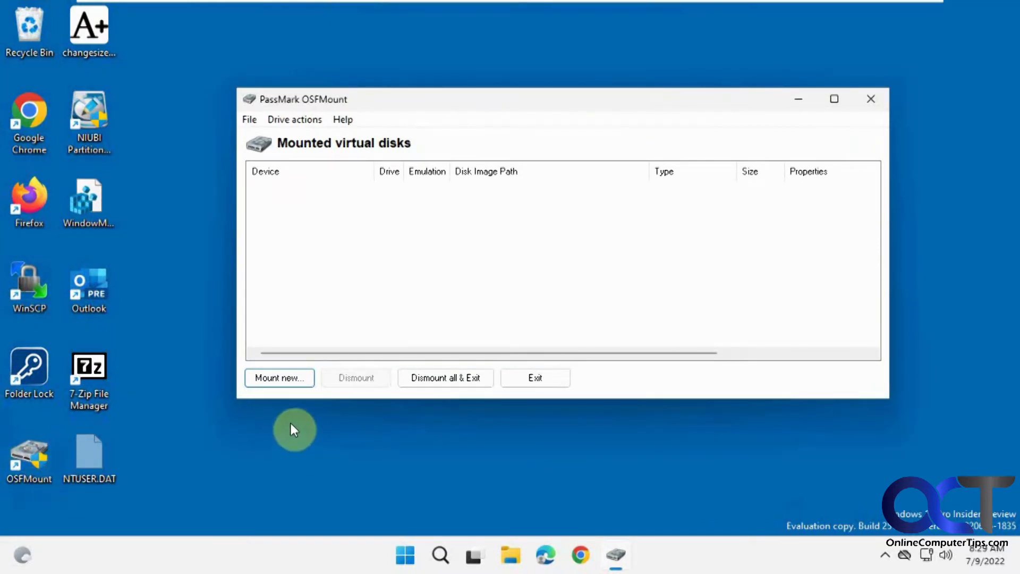
Set up a new virtual disk mount from the image F:\Windows 10 Professional.vmdk, choosing partition 2 (39.40 GB).
left_click(294, 382)
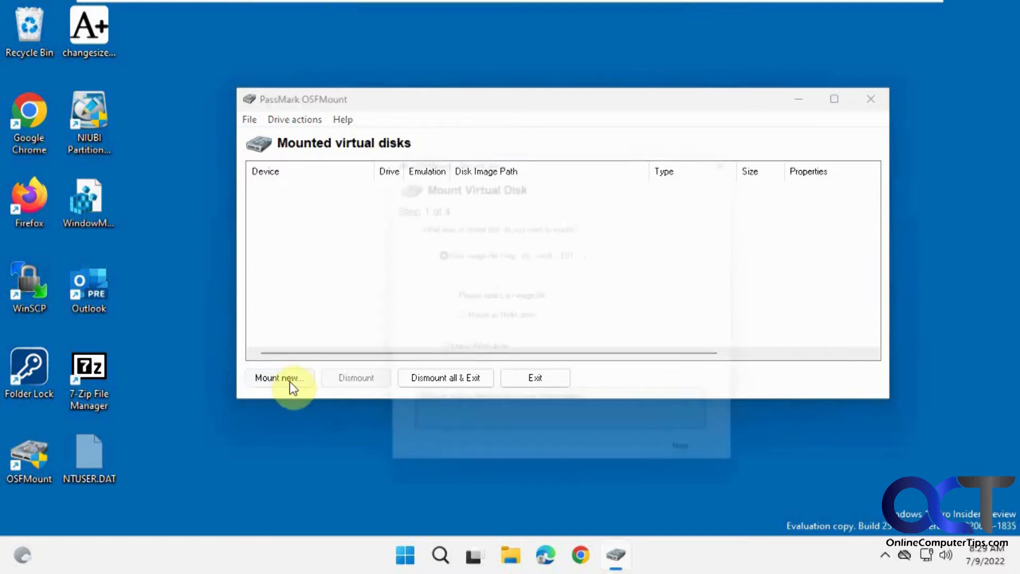
left_click(705, 277)
double_click(444, 307)
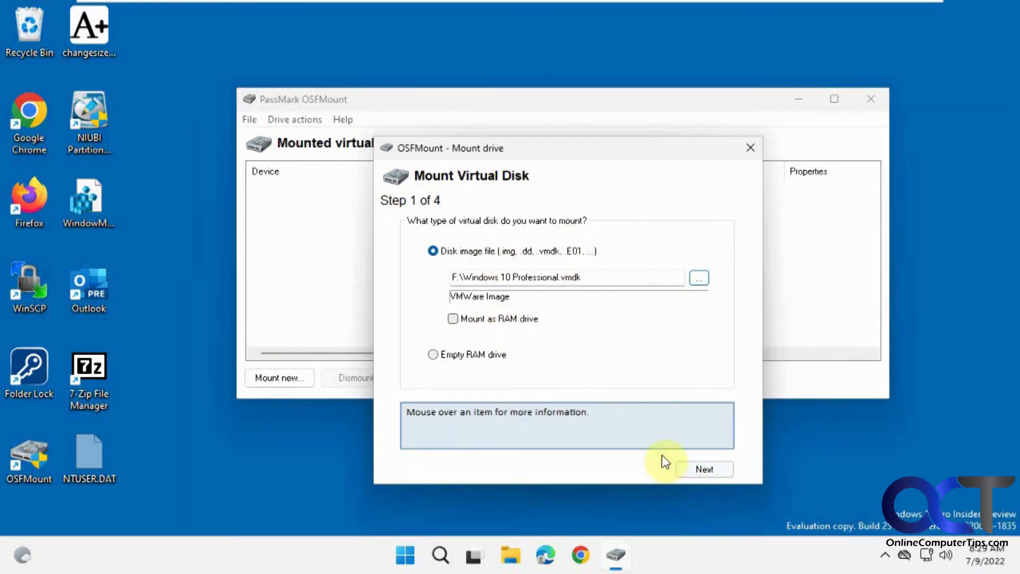
left_click(703, 470)
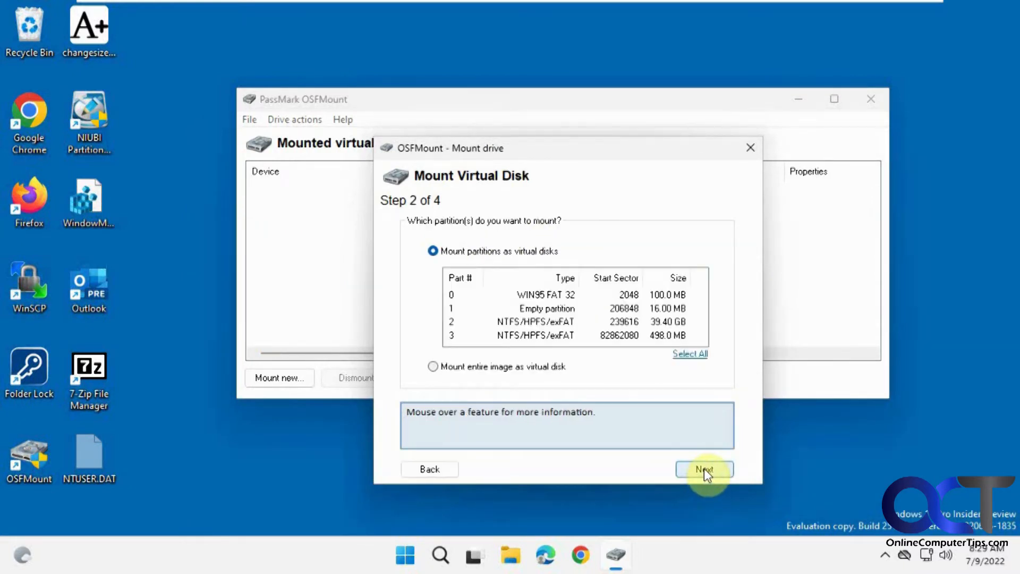
left_click(560, 321)
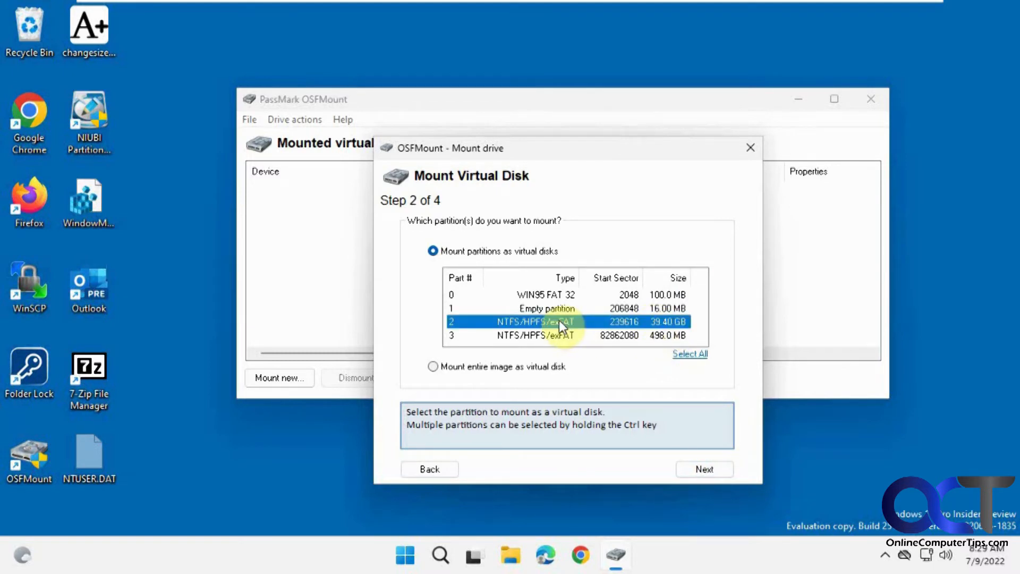
left_click(710, 470)
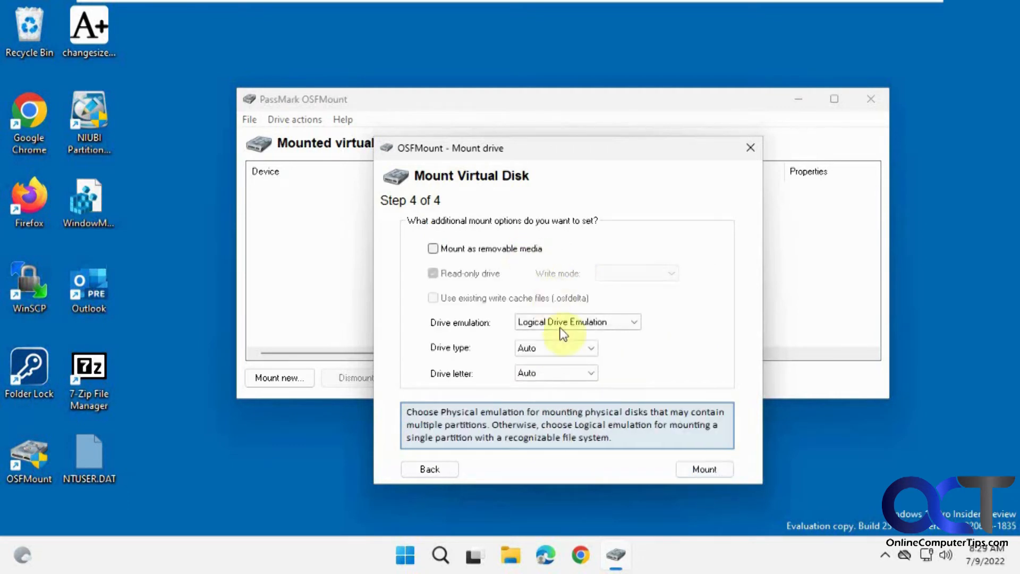
Keep the drive type on Auto, assign drive letter V: and mount the virtual disk.
left_click(575, 354)
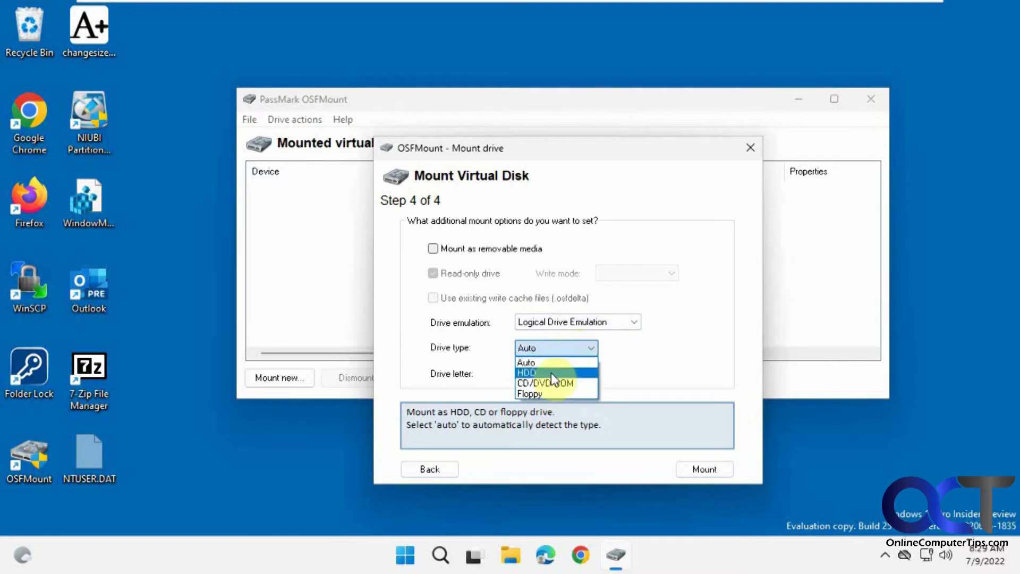
left_click(644, 367)
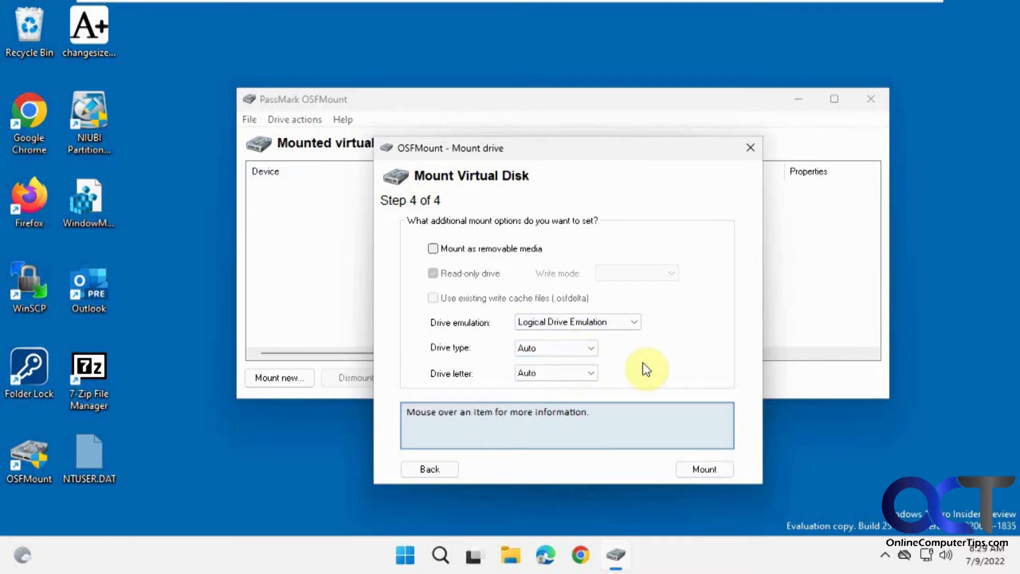
left_click(593, 376)
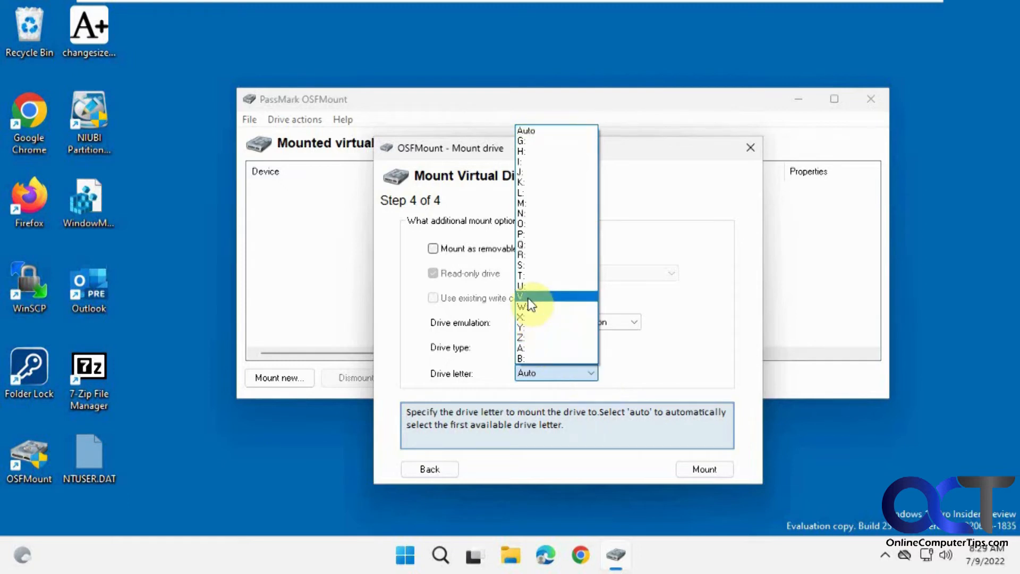
left_click(527, 296)
left_click(694, 469)
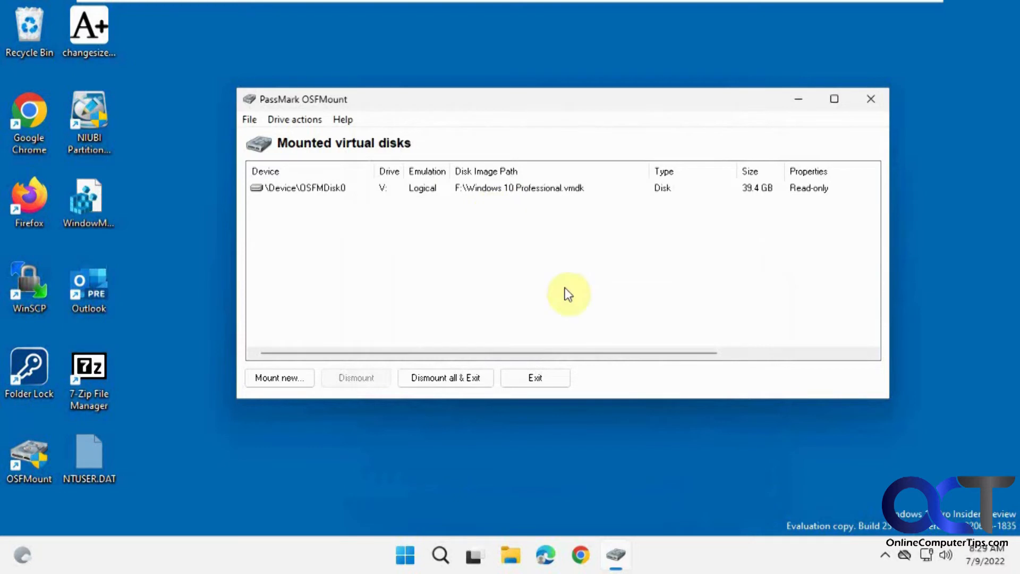
Switch to File Explorer and open the mounted Local Disk (V:) from This PC.
left_click(512, 555)
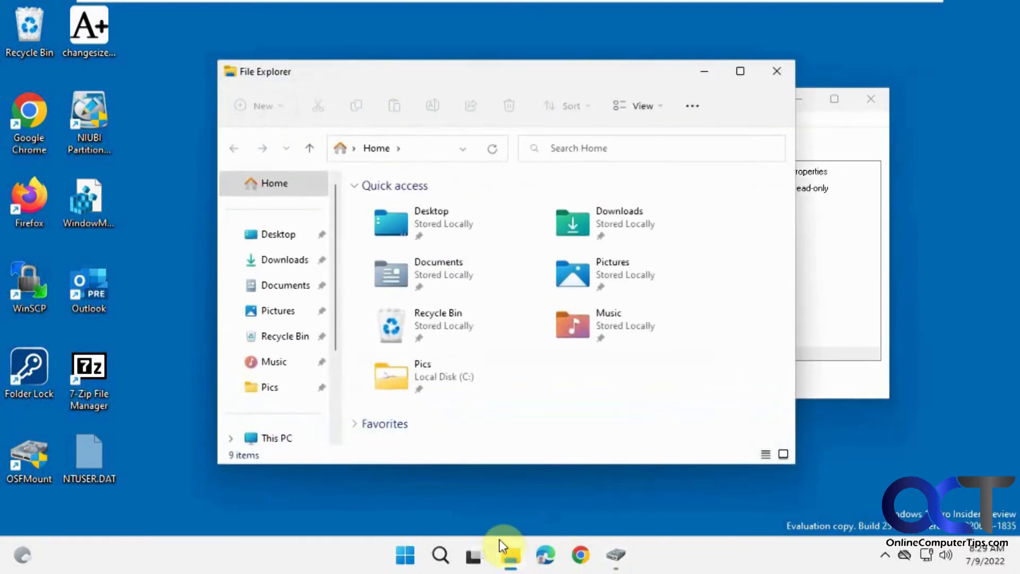
left_click(287, 413)
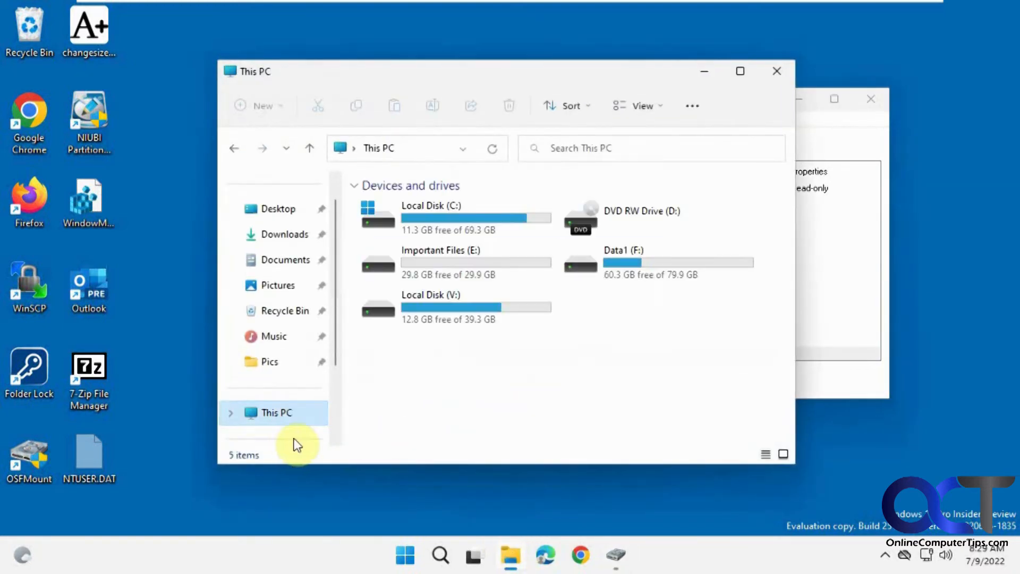
left_click(458, 315)
double_click(458, 315)
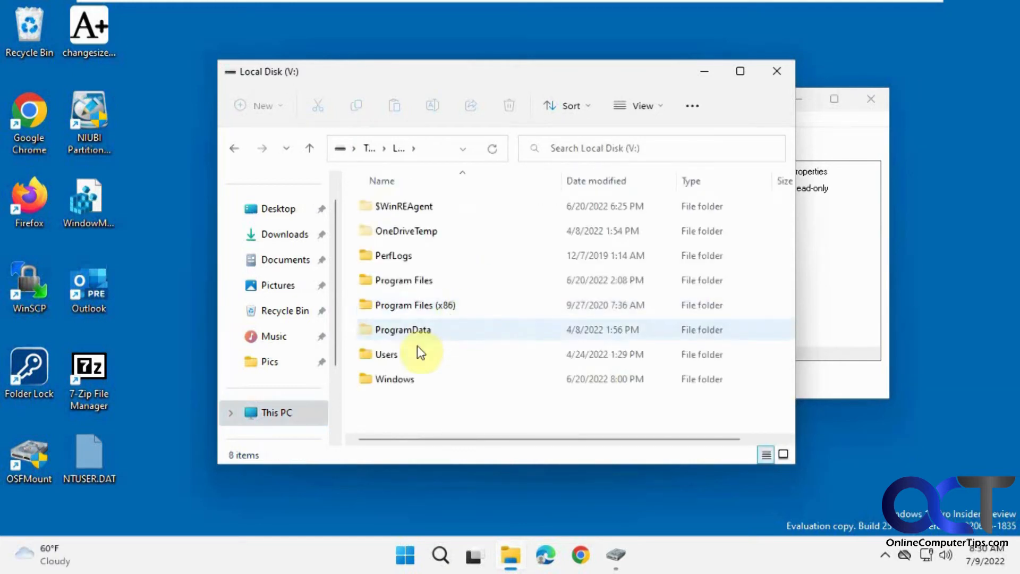
Try to open the personal profile folder under Users by requesting access, and return to the root of drive V:.
double_click(402, 361)
double_click(390, 256)
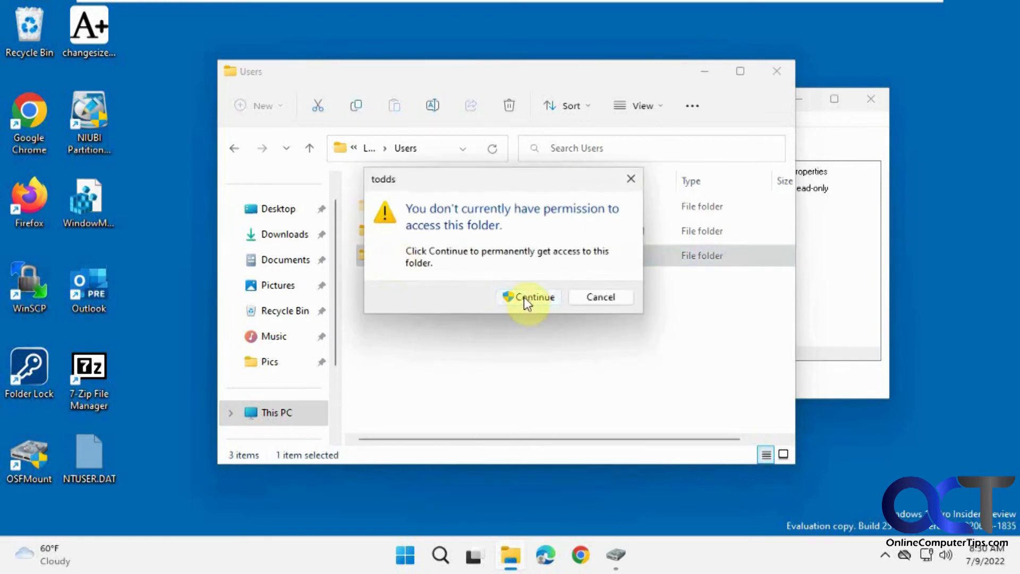
left_click(524, 295)
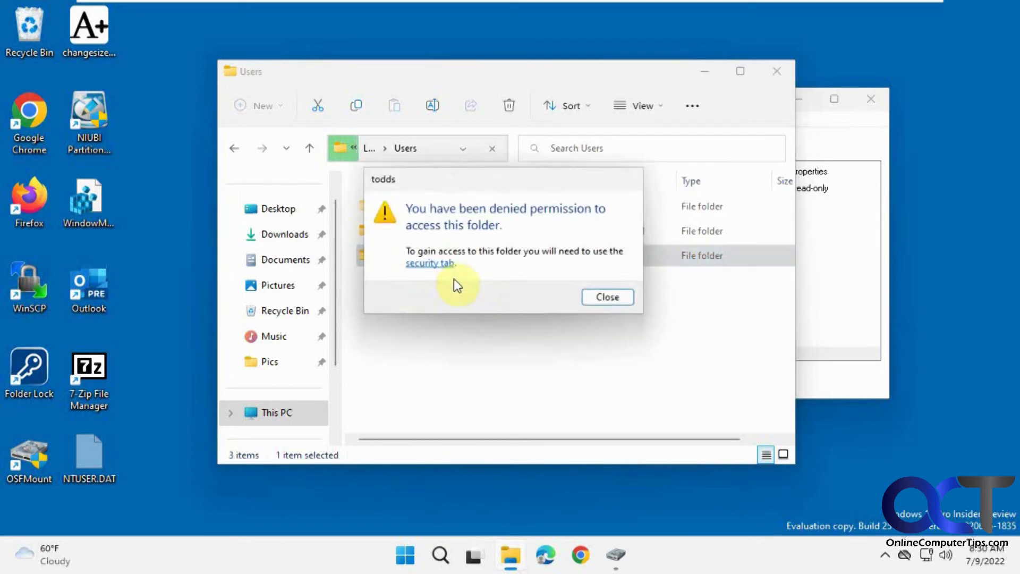
left_click(608, 296)
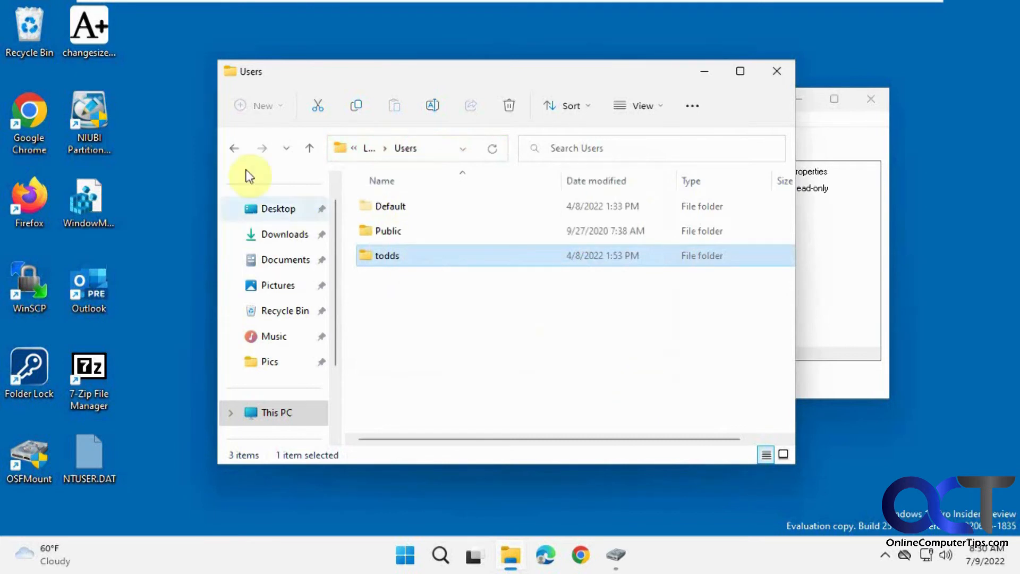
left_click(233, 154)
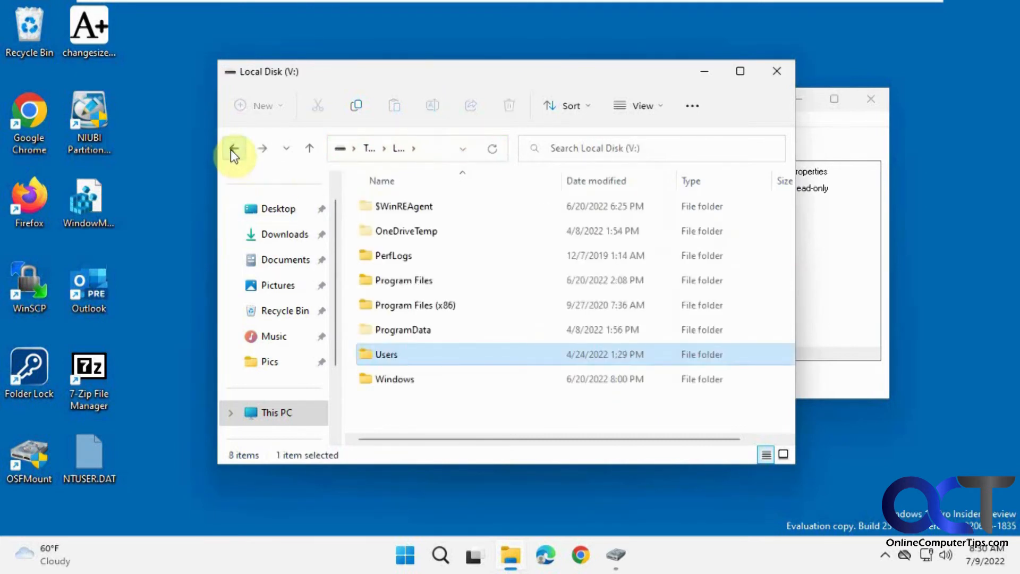
Copy uhssvc.exe from the Microsoft Update Health Tools folder in Program Files on drive V: to the desktop.
double_click(409, 280)
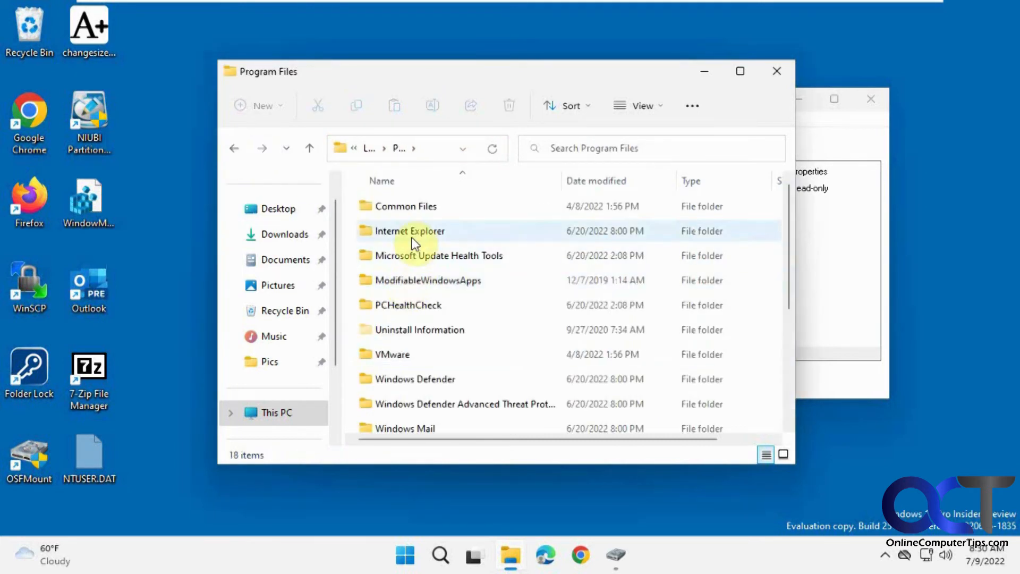
double_click(416, 254)
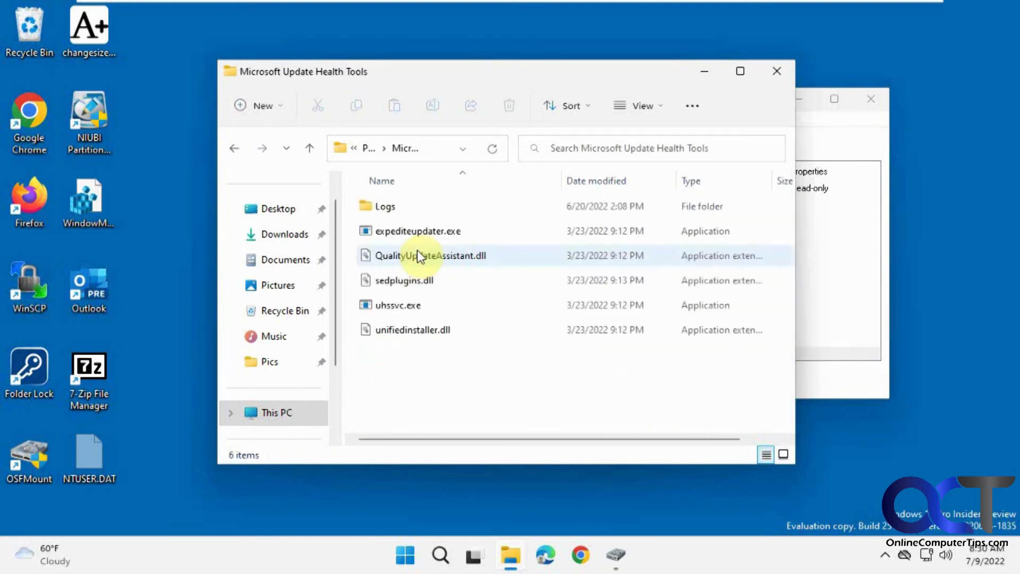
left_click(407, 307)
left_click(137, 274)
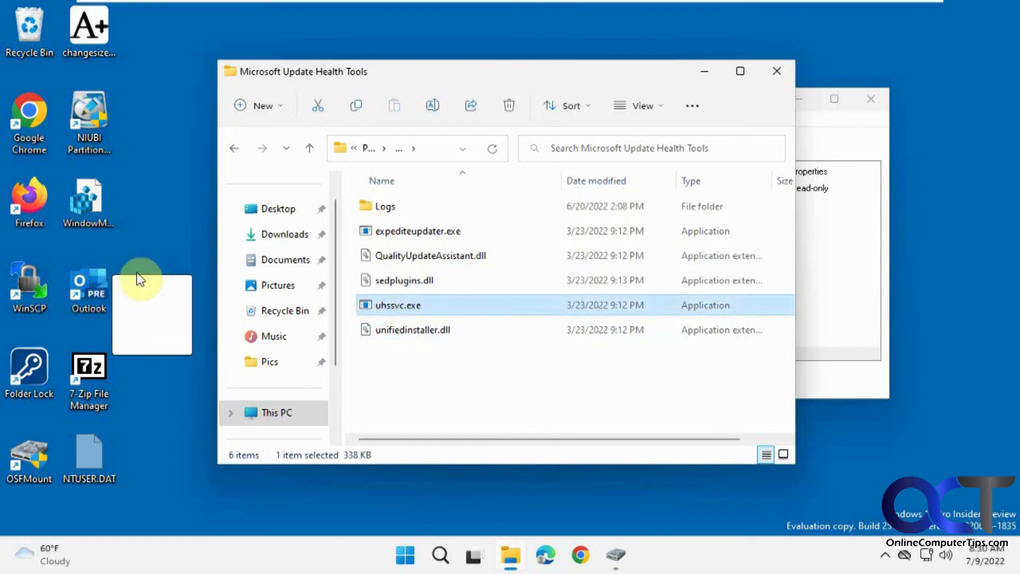
key("ctrl+v")
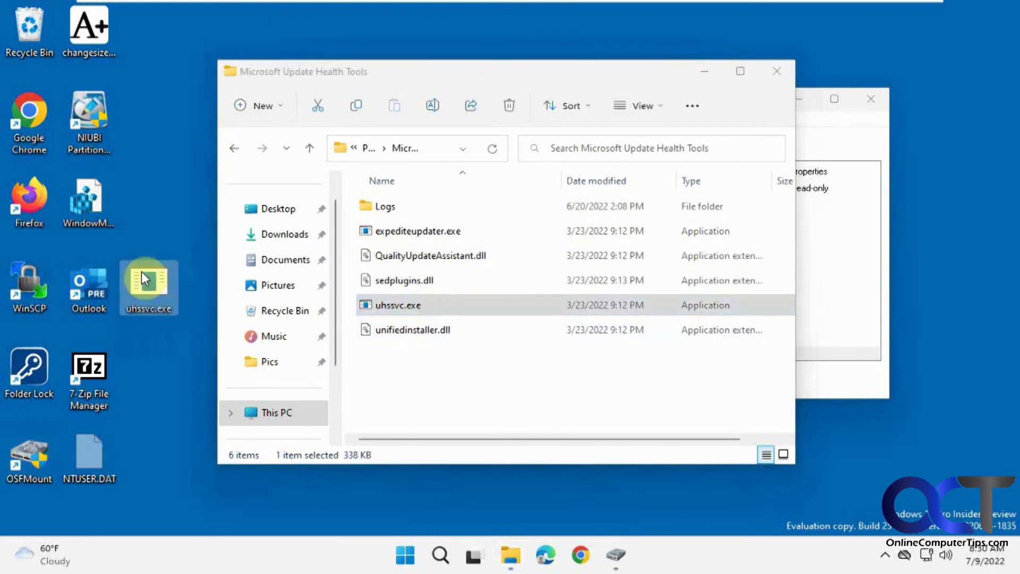
Return to the Program Files folder on drive V: and look through the folders it contains.
left_click(232, 151)
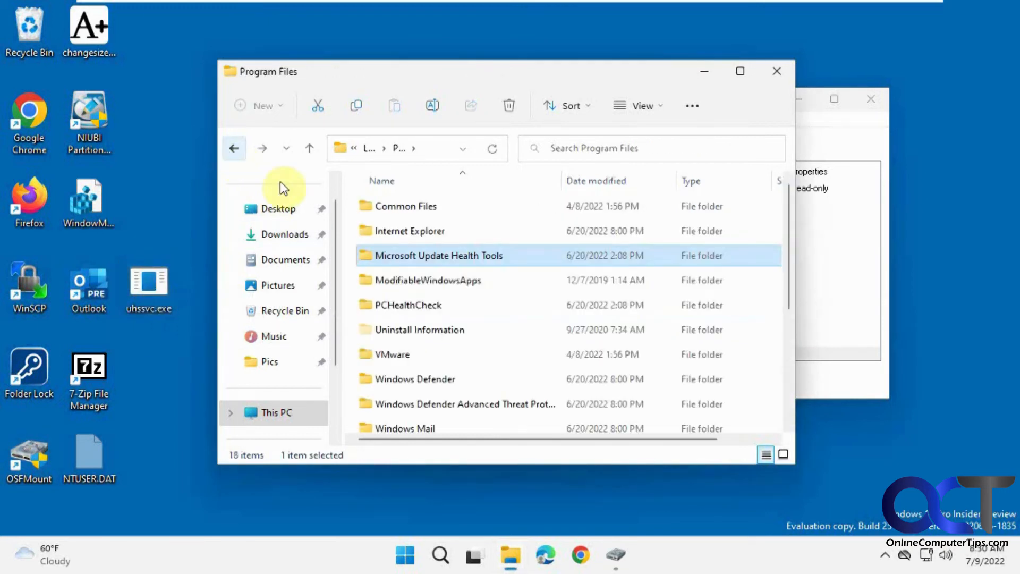
scroll(467, 318, "down", 3)
scroll(464, 322, "down", 1)
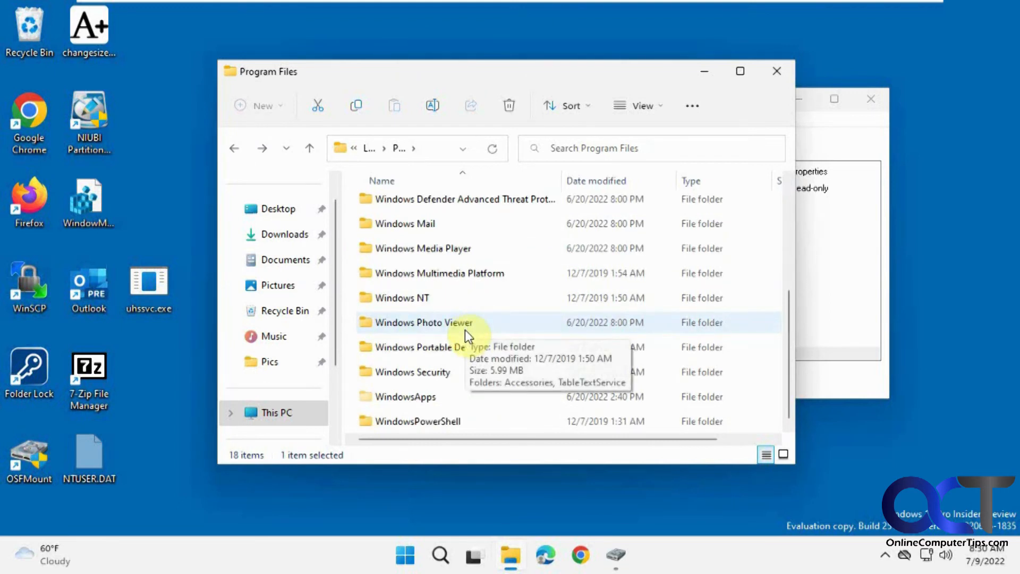
scroll(444, 355, "up", 3)
scroll(445, 359, "down", 3)
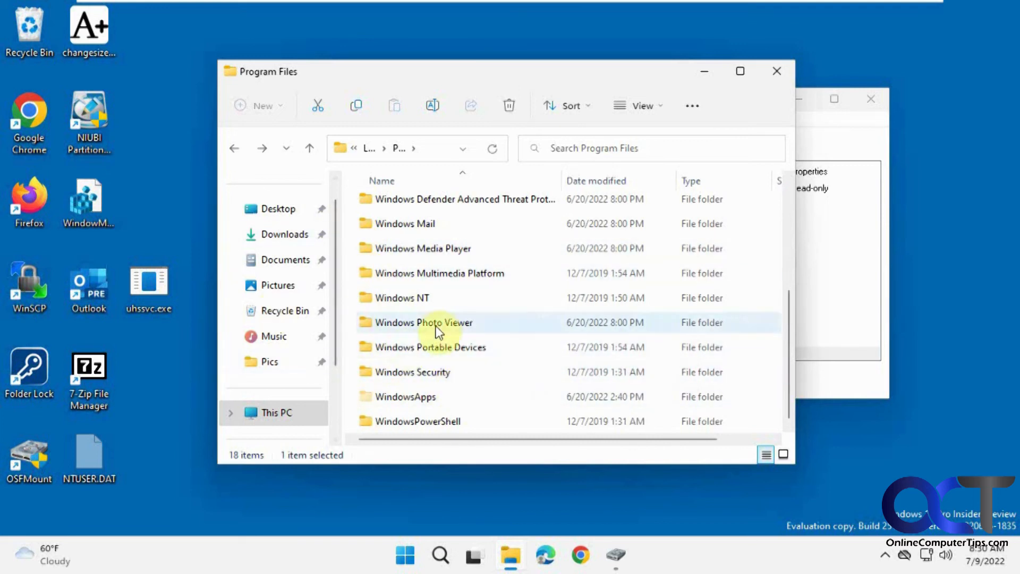
scroll(471, 346, "up", 3)
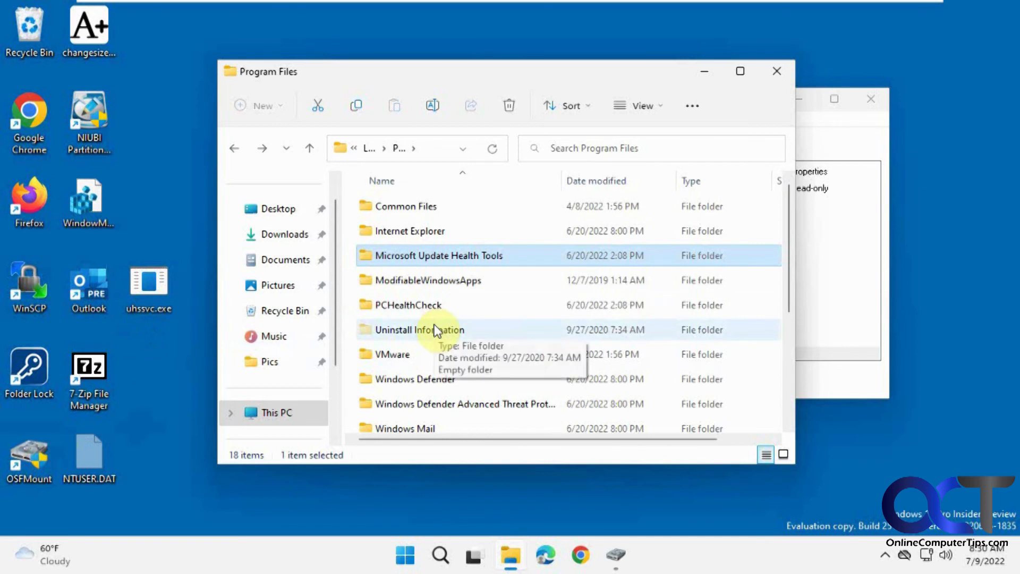
Close the File Explorer window and dismount the Windows 10 Professional.vmdk virtual disk from drive V: in OSFMount.
left_click(778, 73)
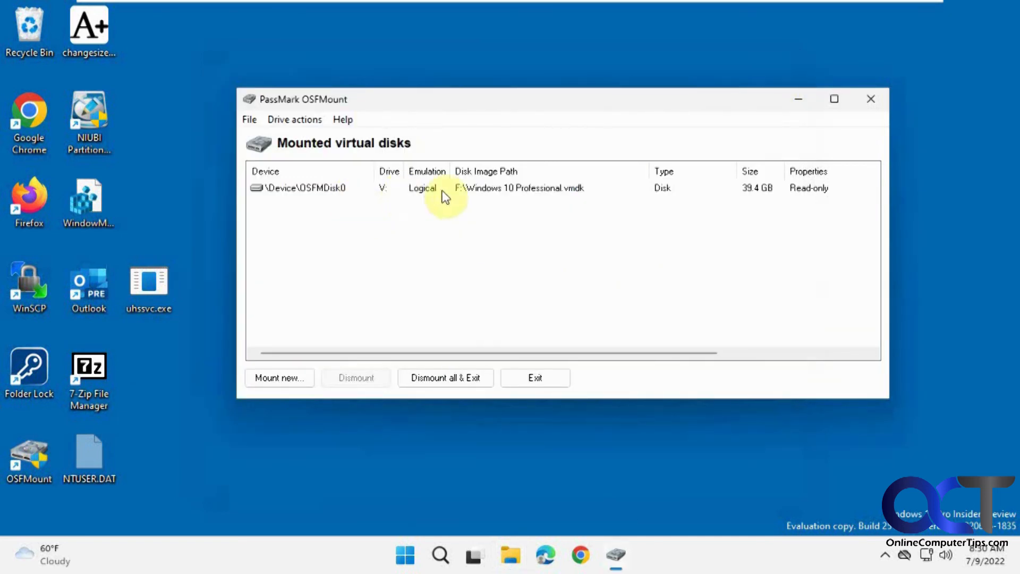
left_click(483, 191)
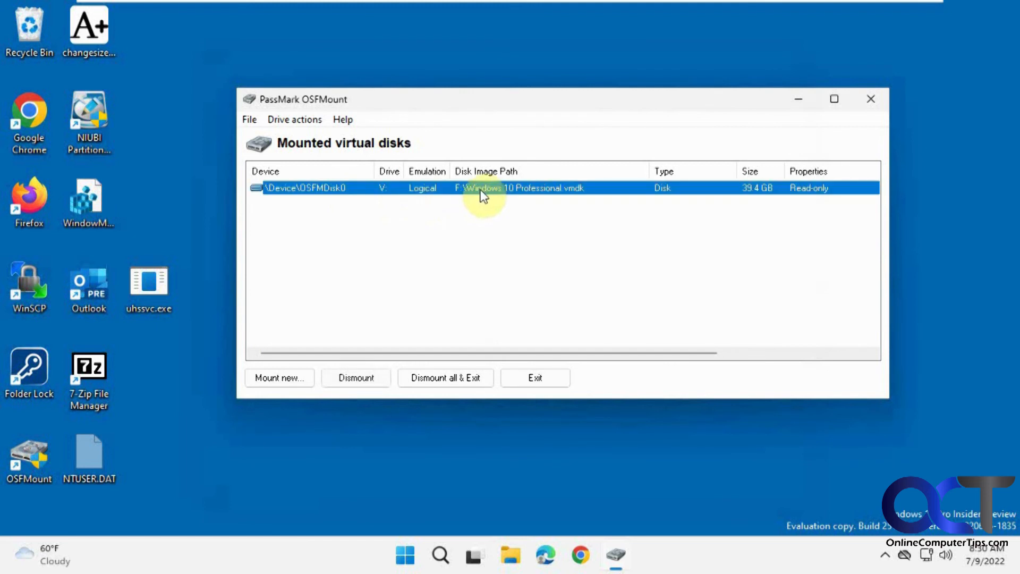
left_click(365, 379)
Switch to File Explorer, check under This PC whether drive V: is still listed, and close the window.
left_click(511, 556)
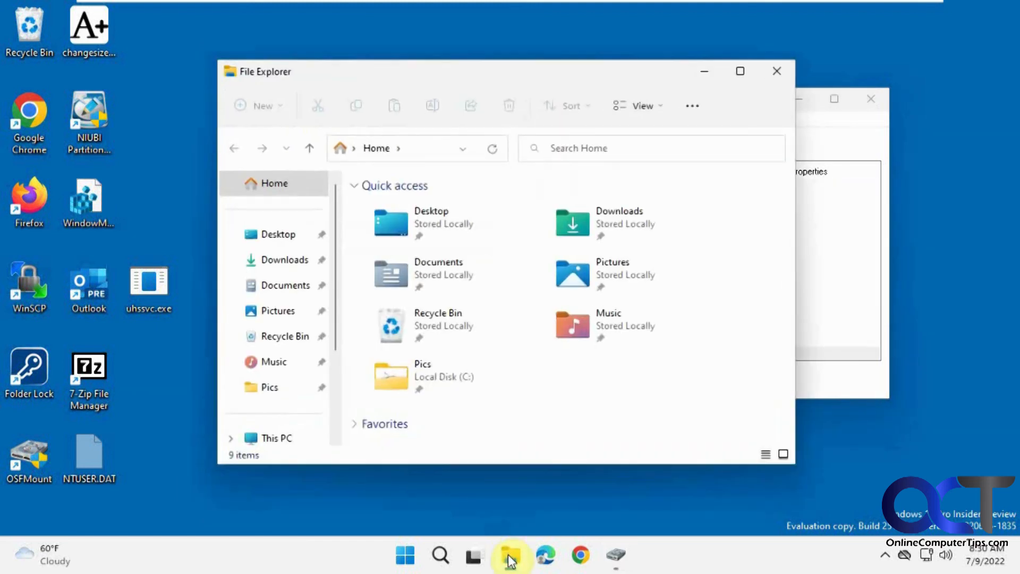
left_click(273, 438)
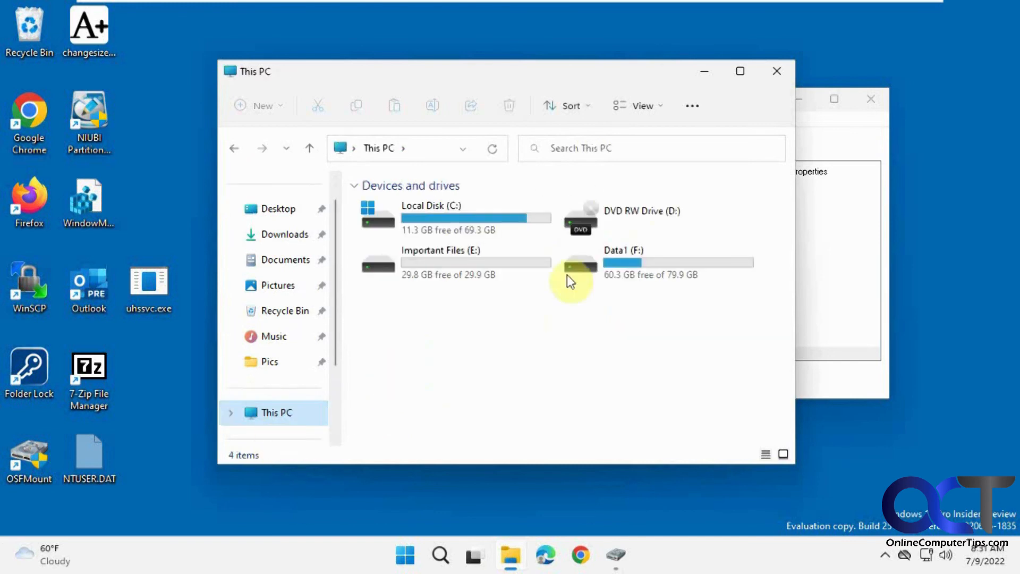
left_click(777, 72)
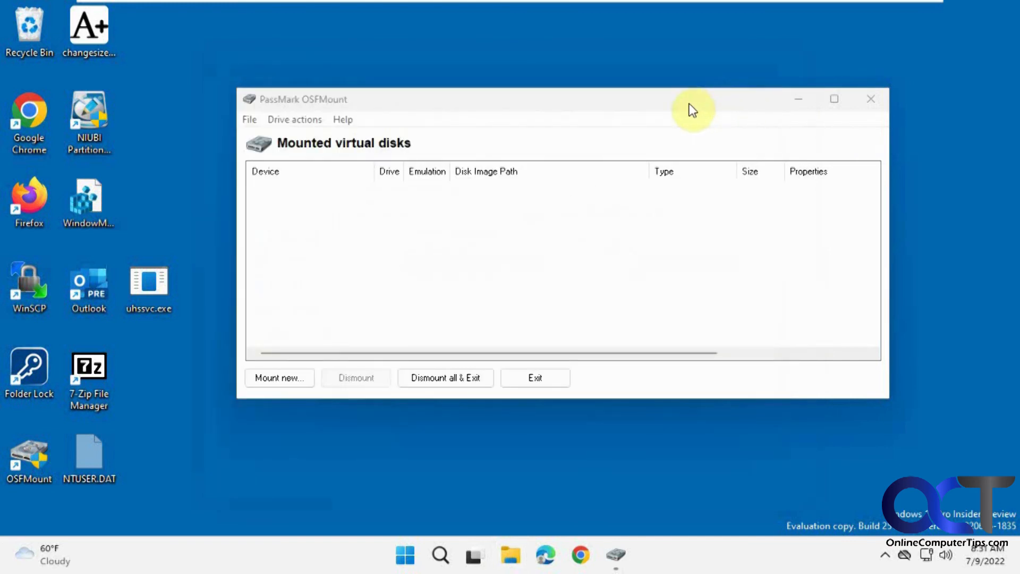